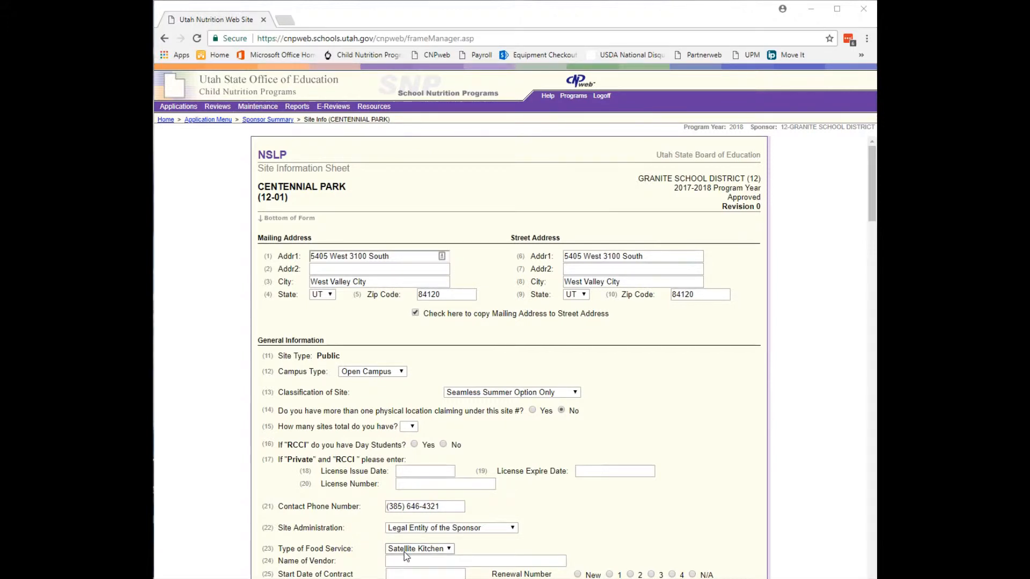
Review Centennial Park's site information sheet from the general and eligibility information through the other meal programs to the Seamless Summer Option section.
scroll(406, 553, down, 3)
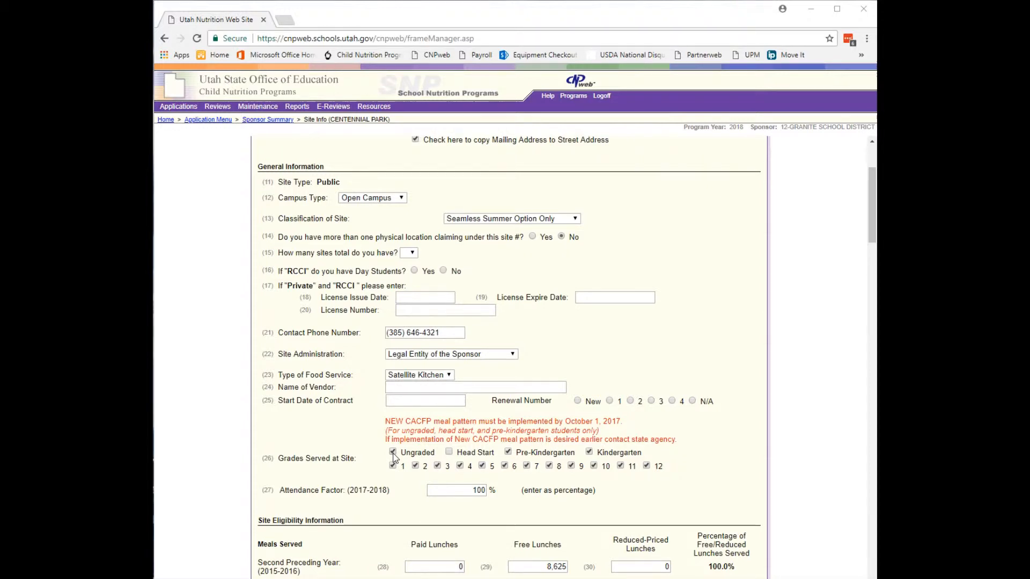
scroll(395, 457, down, 1)
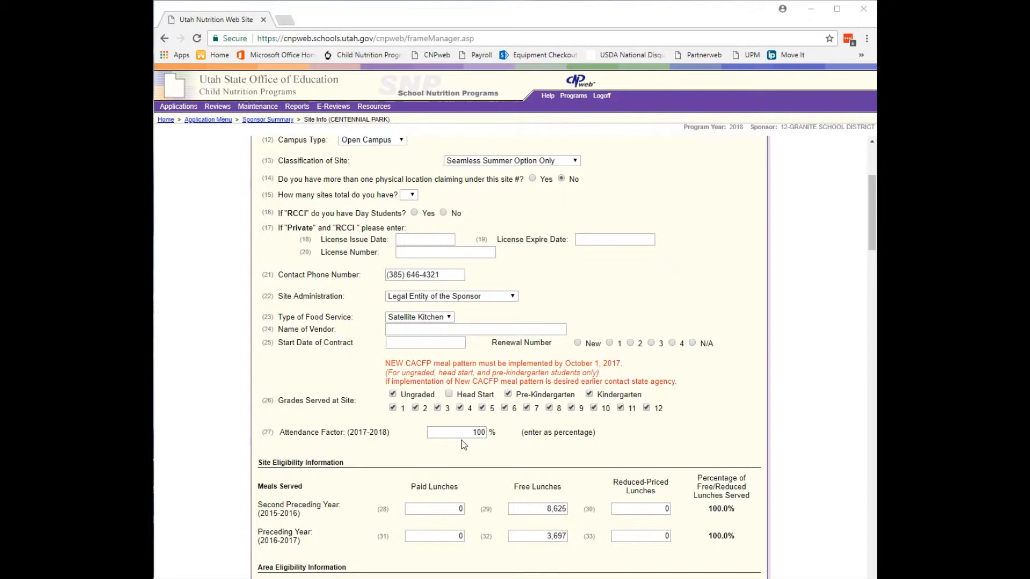
scroll(461, 439, down, 1)
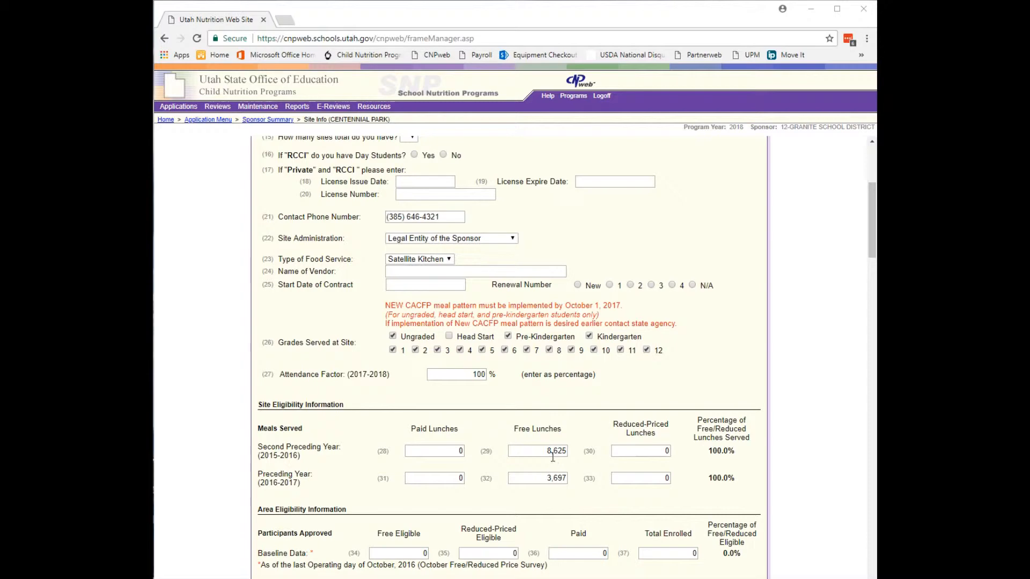
scroll(548, 458, down, 3)
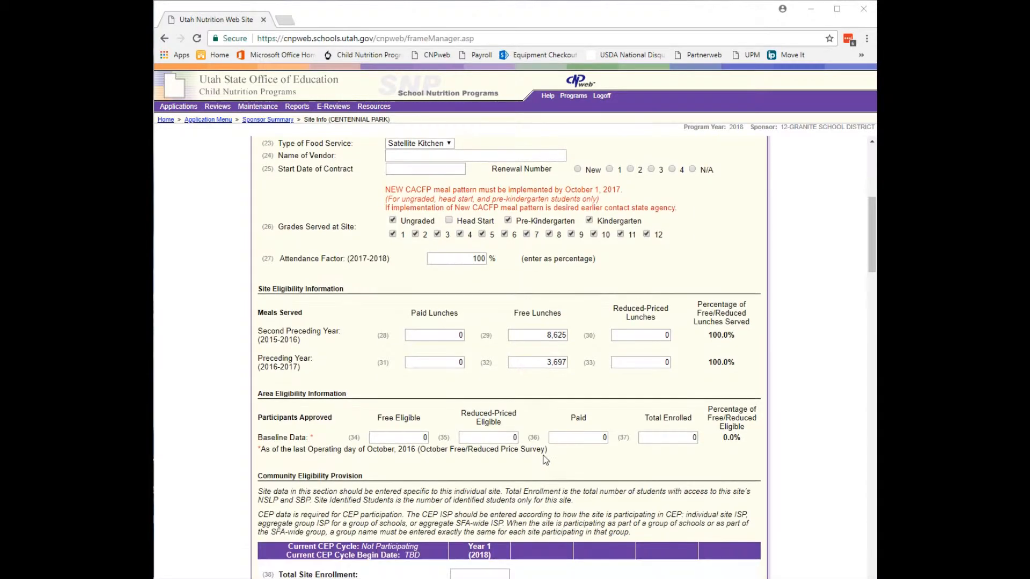
scroll(543, 456, down, 6)
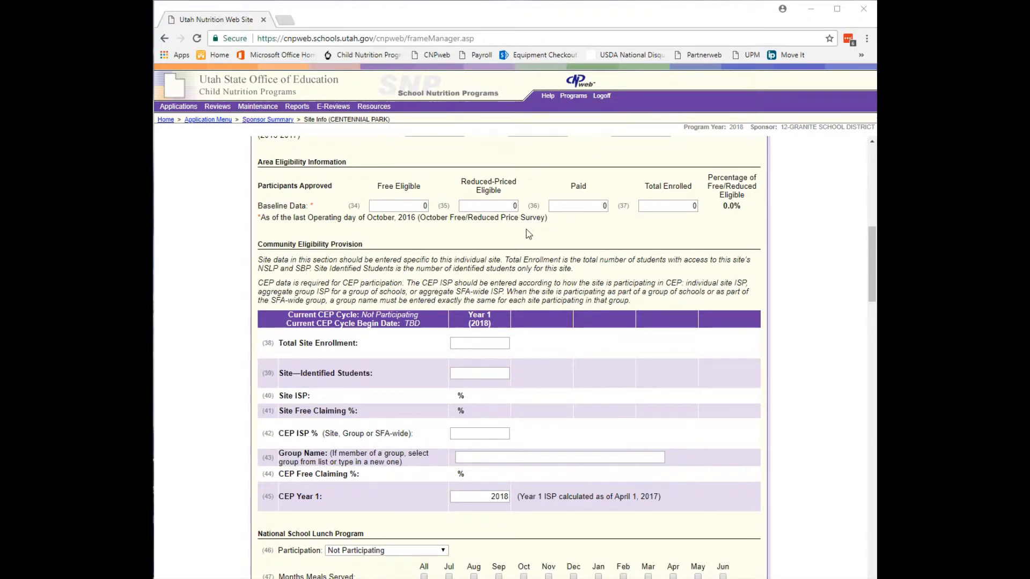
scroll(528, 236, down, 15)
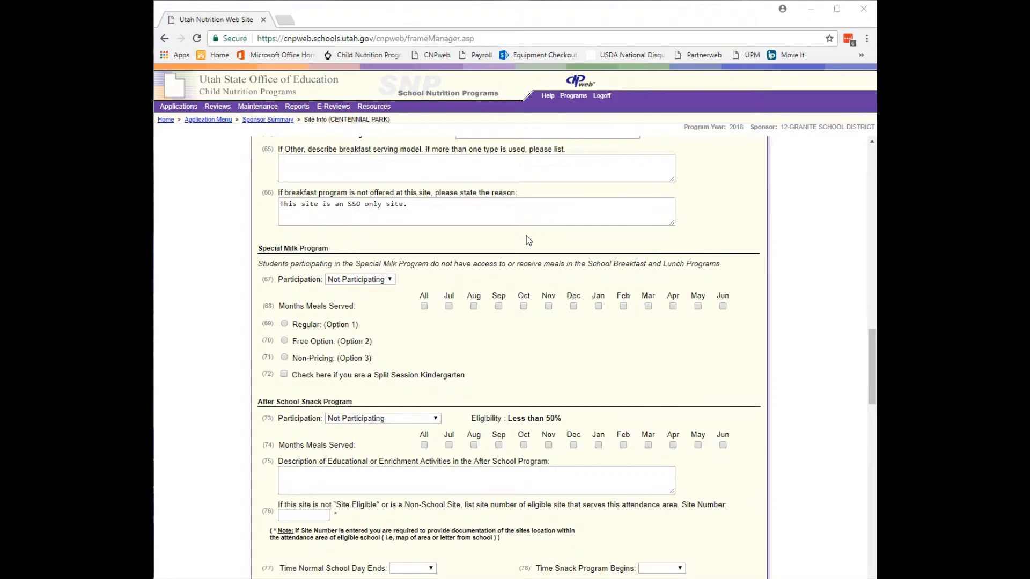
scroll(526, 236, down, 5)
scroll(526, 241, down, 10)
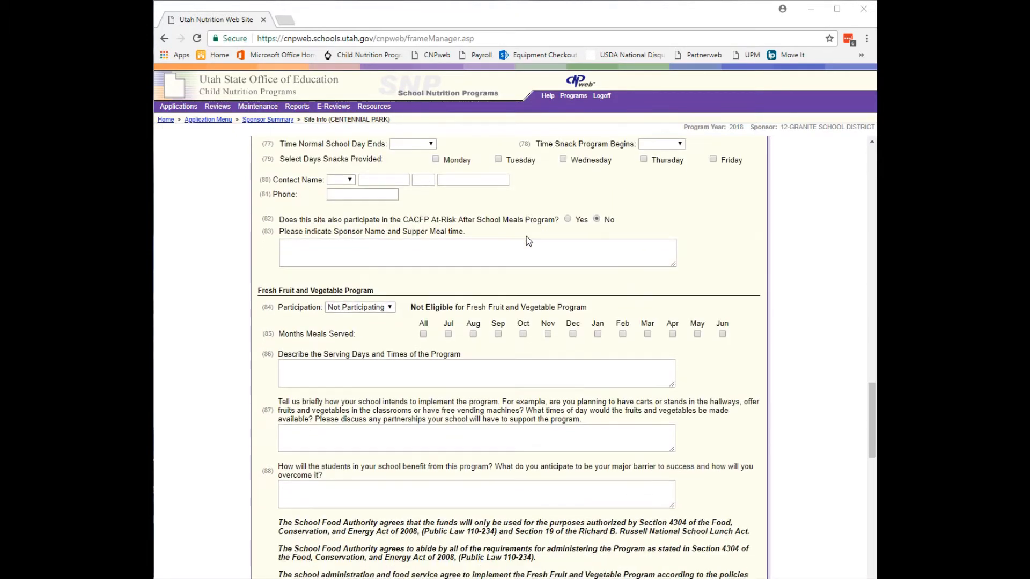
scroll(525, 243, down, 1)
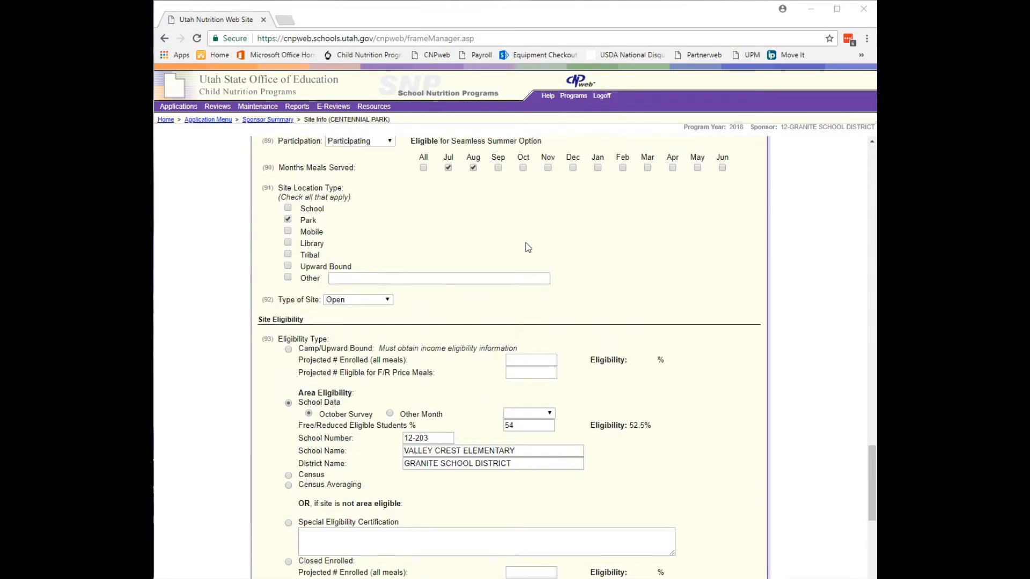
Examine the Seamless Summer Option participation, site eligibility type, program dates and meal service schedule on the Centennial Park sheet.
scroll(526, 242, up, 1)
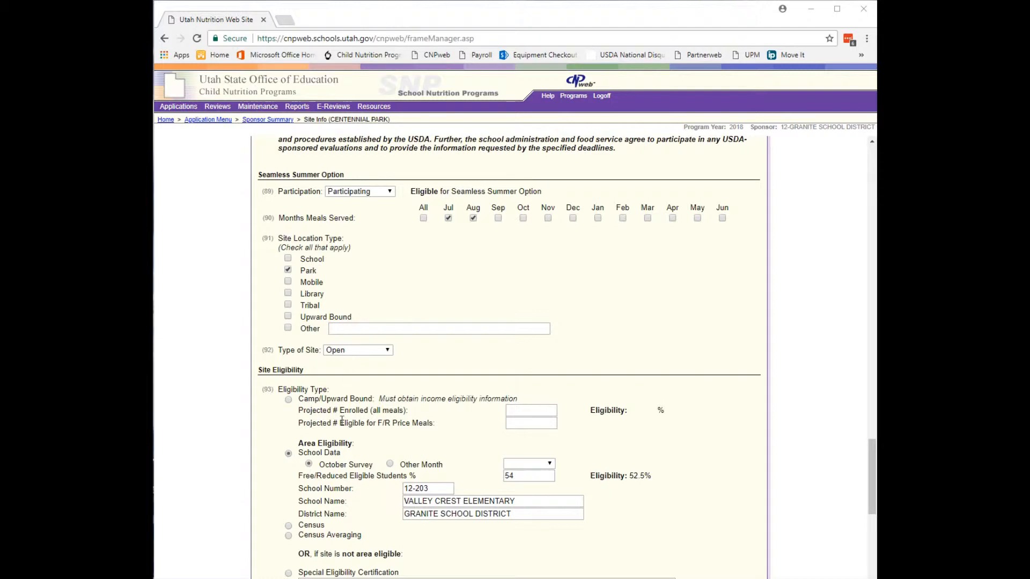
scroll(324, 472, down, 1)
scroll(323, 472, down, 1)
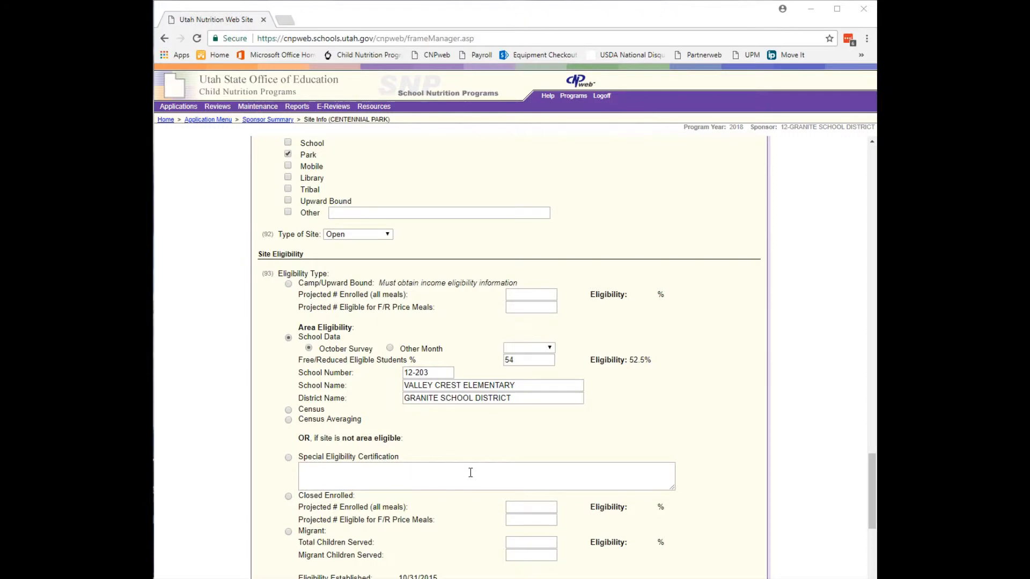
scroll(402, 450, down, 3)
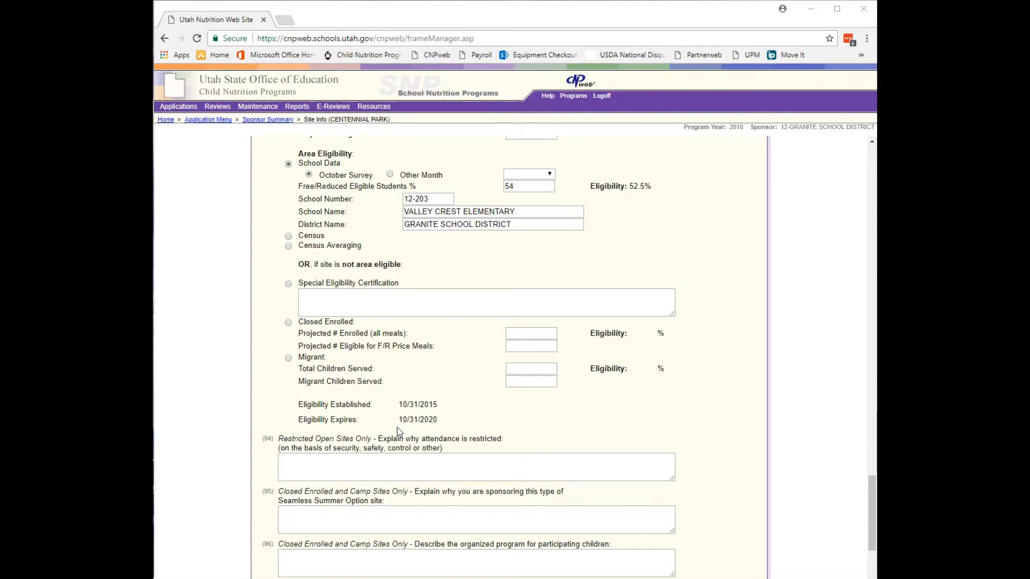
scroll(397, 428, down, 4)
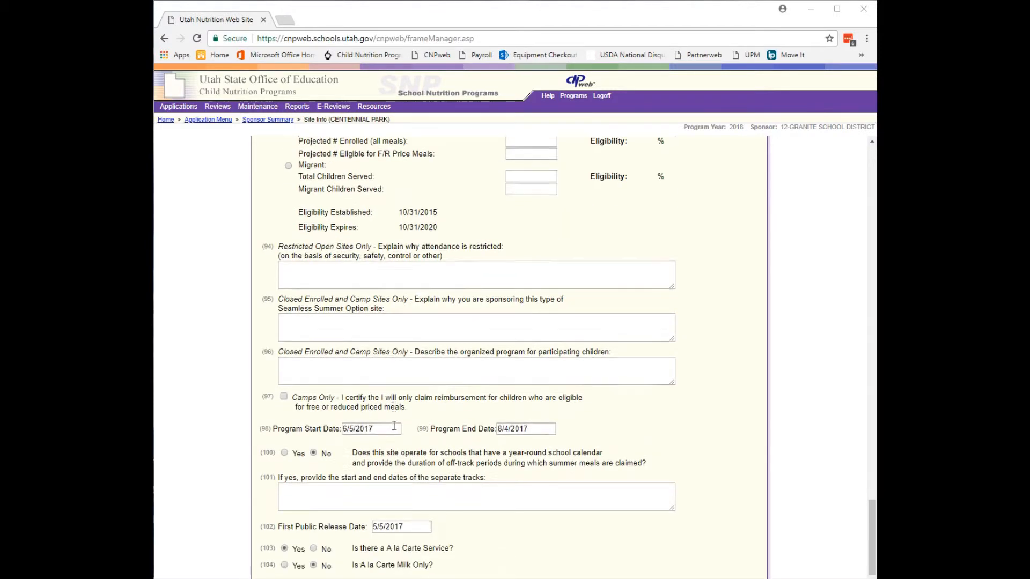
scroll(394, 426, down, 1)
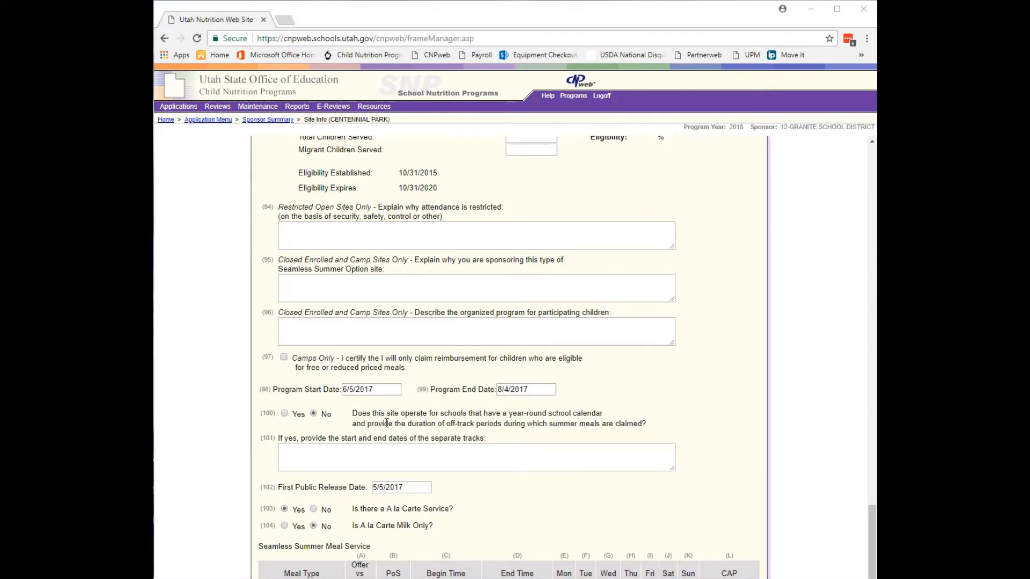
scroll(388, 425, down, 1)
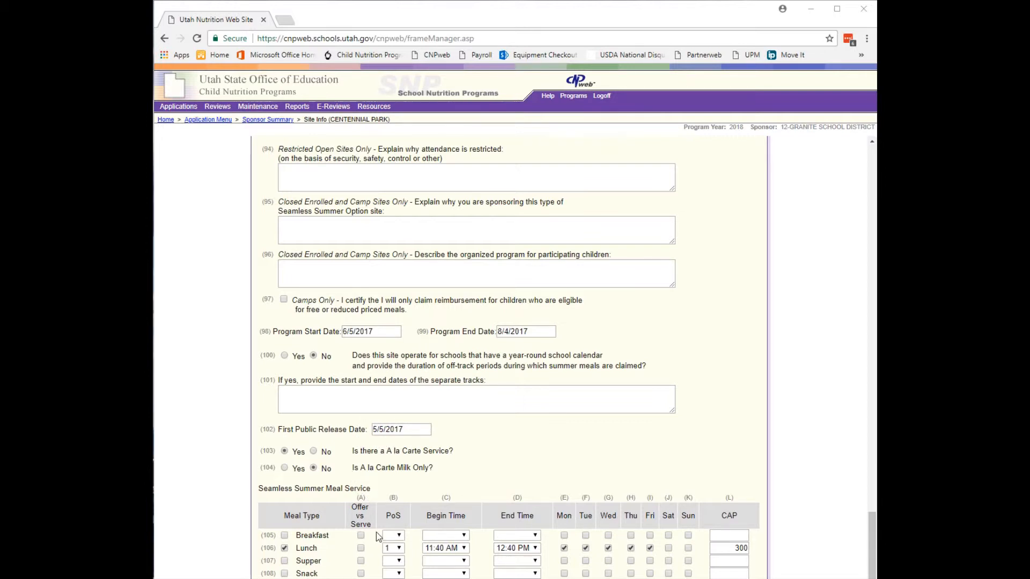
scroll(325, 534, down, 1)
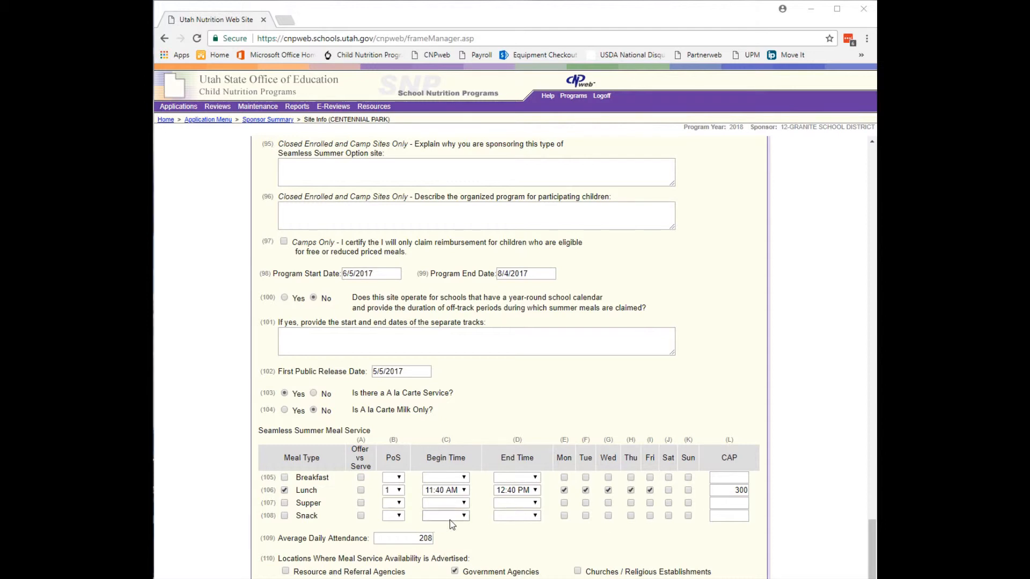
Examine the average daily attendance, meal service advertising, site events and the single age/grade group exception with its justification.
scroll(461, 524, down, 3)
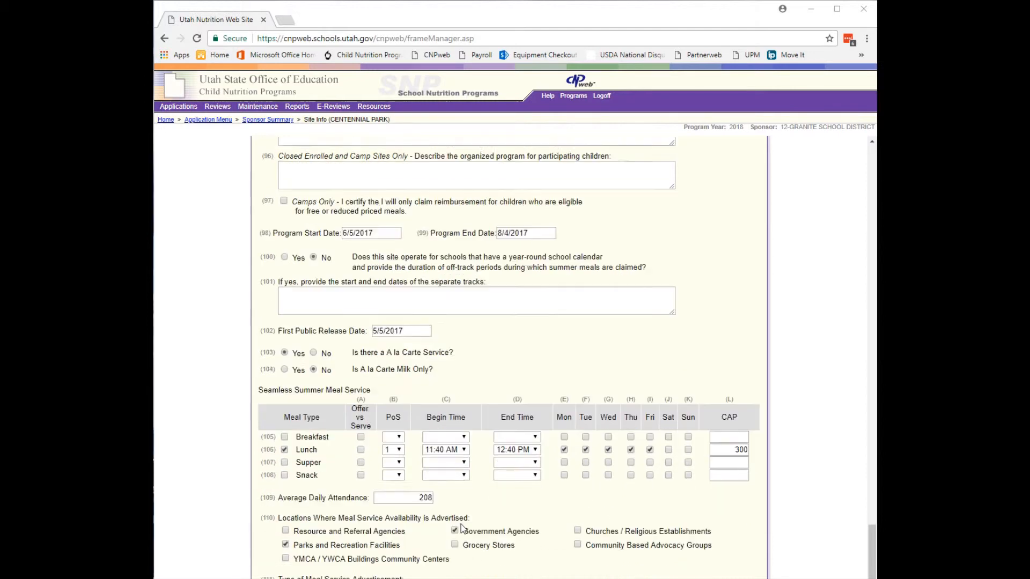
scroll(461, 524, down, 3)
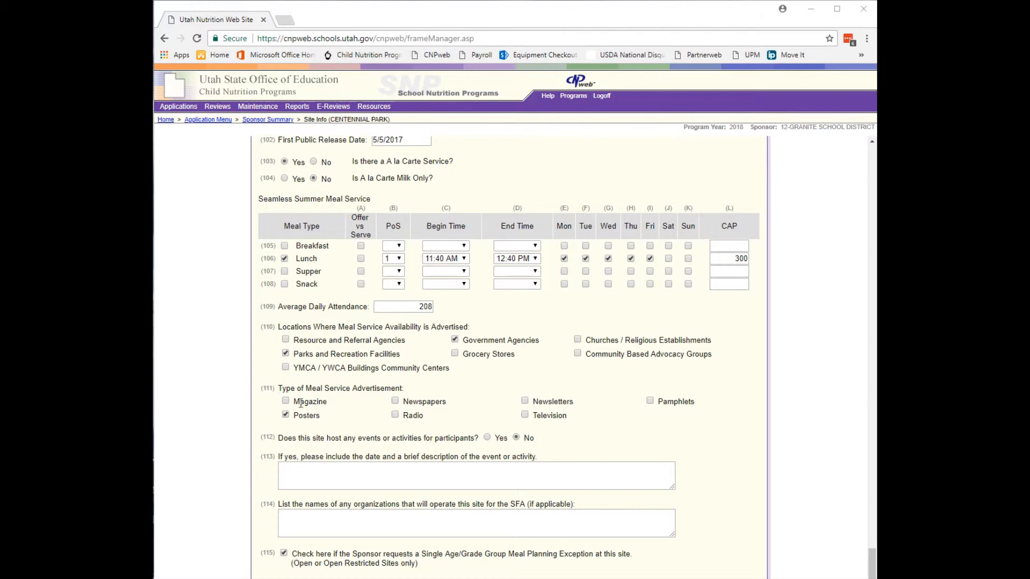
scroll(332, 421, down, 1)
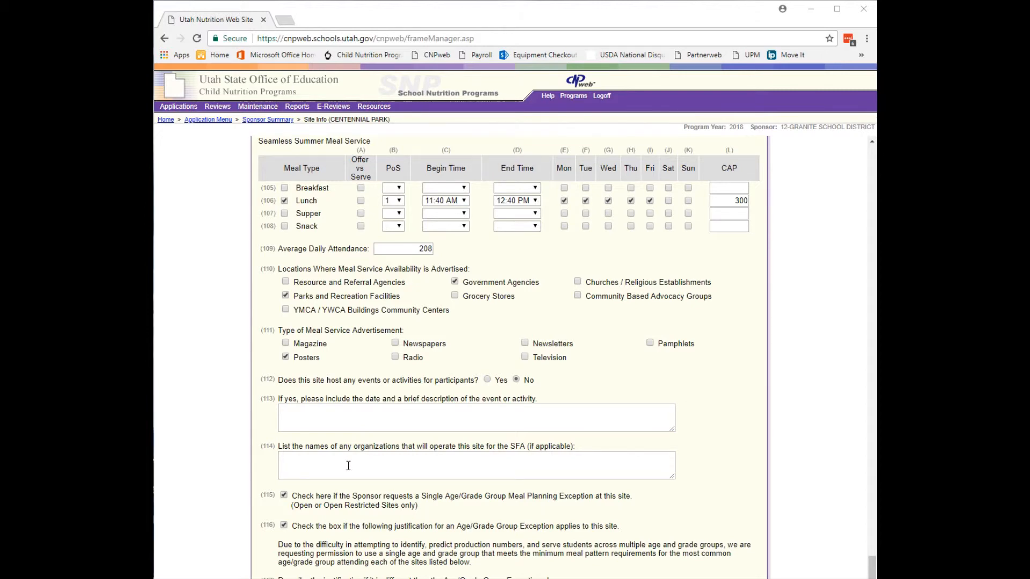
scroll(348, 466, down, 4)
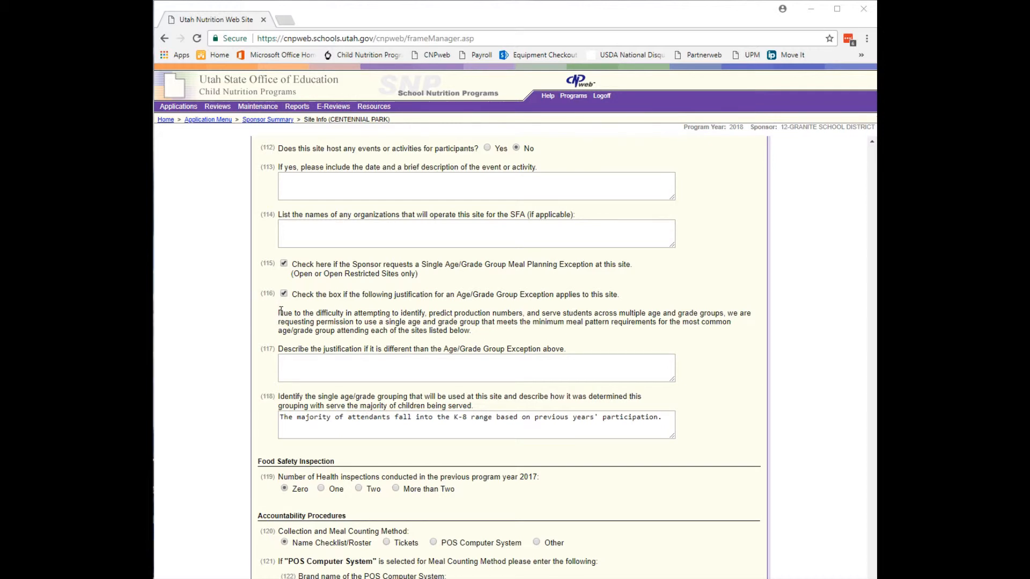
drag(280, 313, 490, 340)
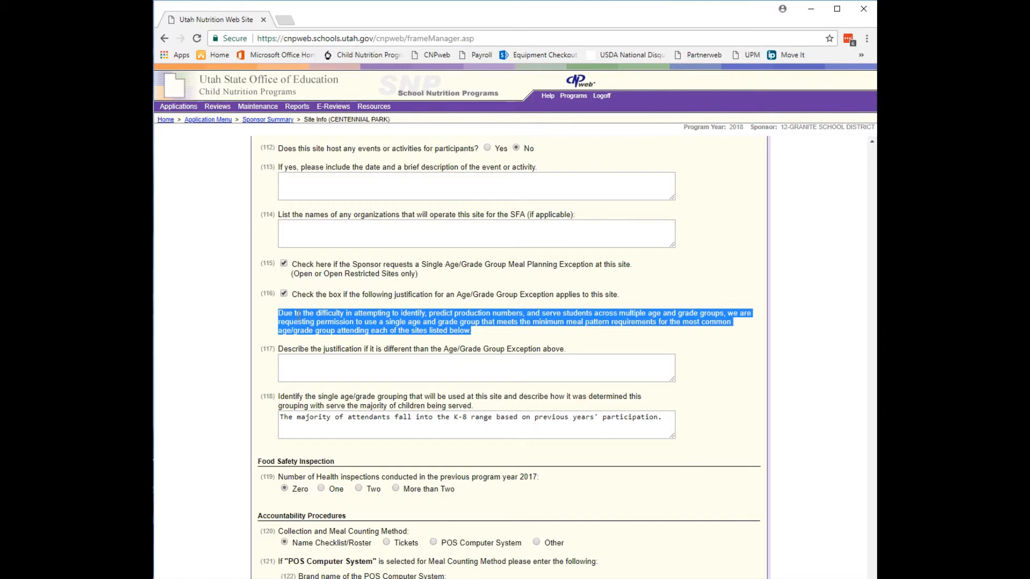
click(309, 363)
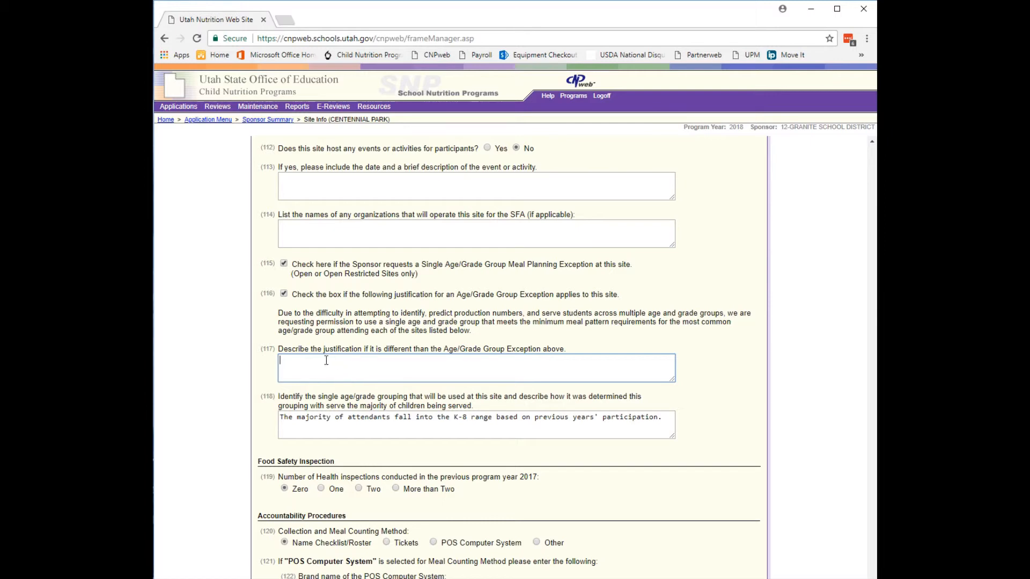
scroll(326, 361, down, 1)
click(310, 334)
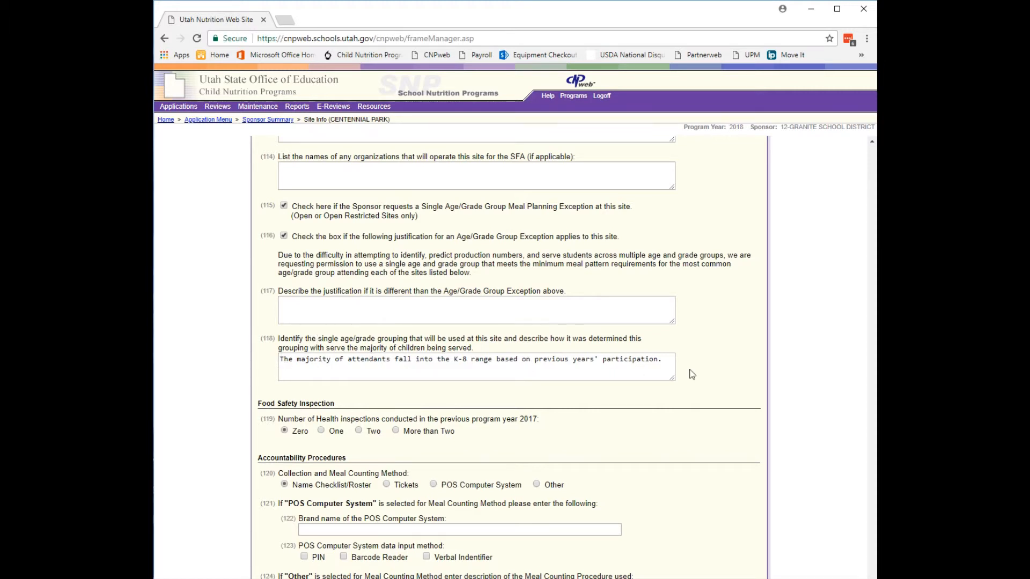
Examine the health inspections, meal counting method, student payments, point of service, second meals and internal-use eligibility dates.
scroll(378, 365, down, 2)
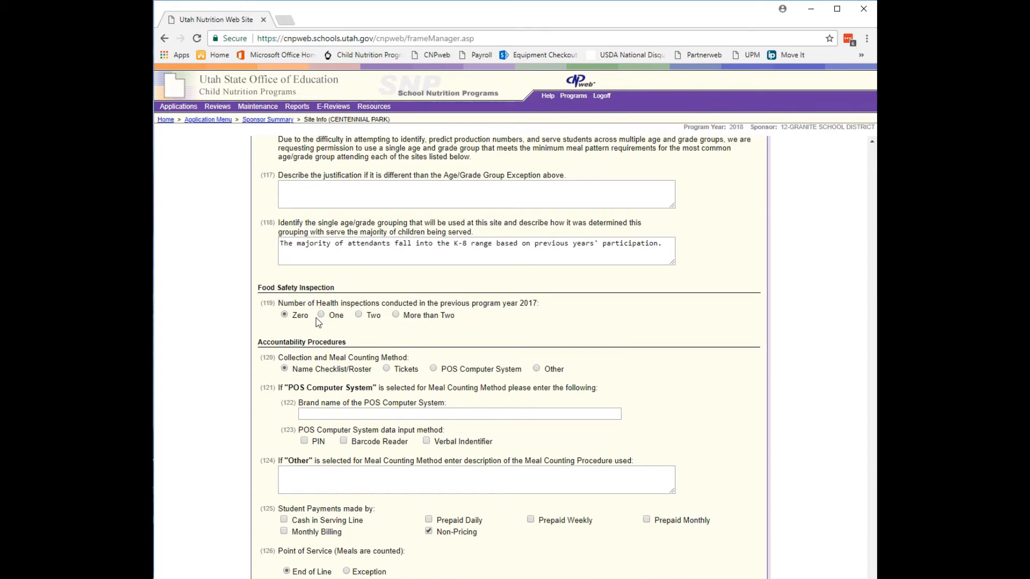
scroll(305, 317, down, 1)
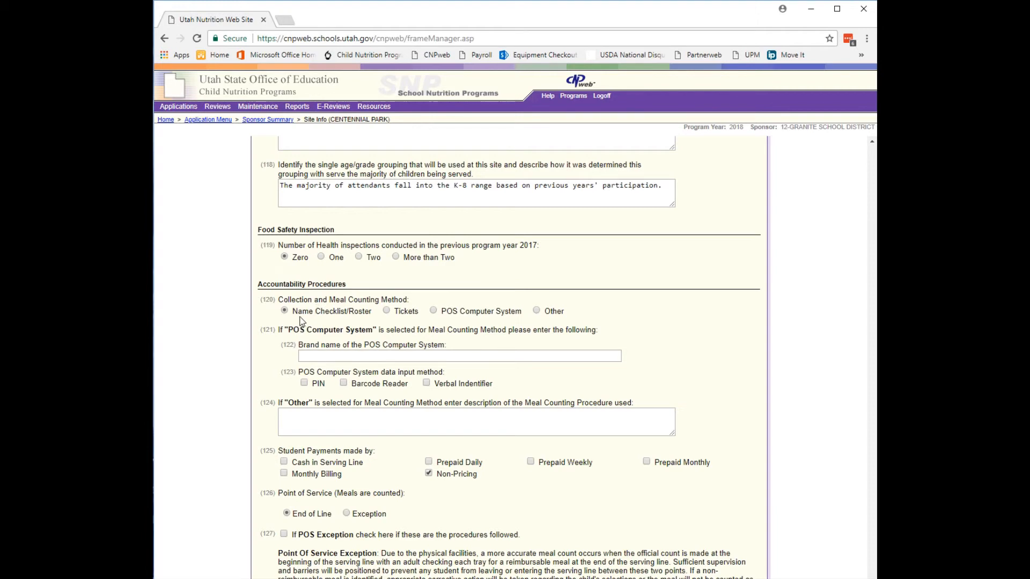
click(283, 308)
scroll(483, 475, down, 2)
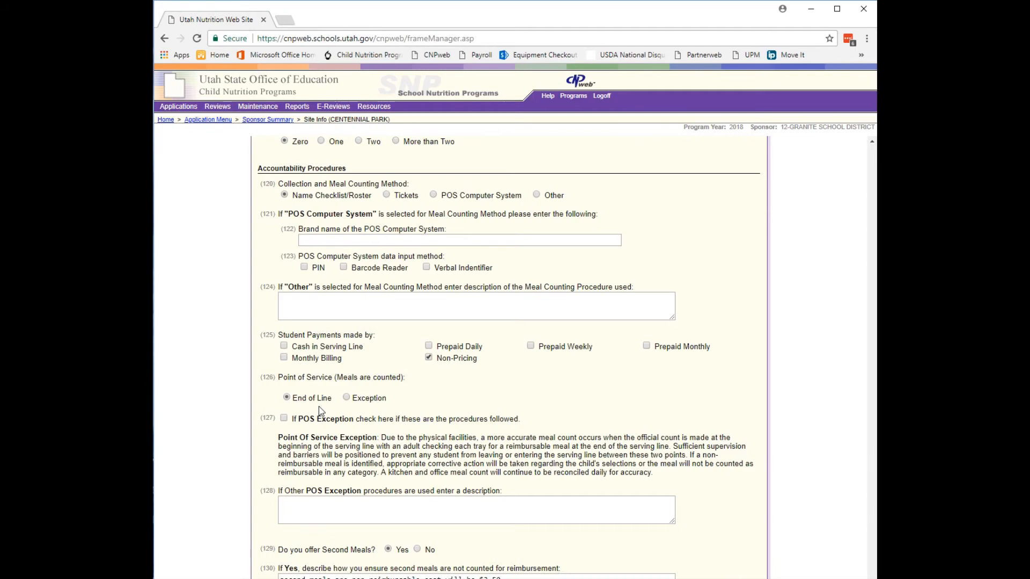
scroll(320, 411, down, 2)
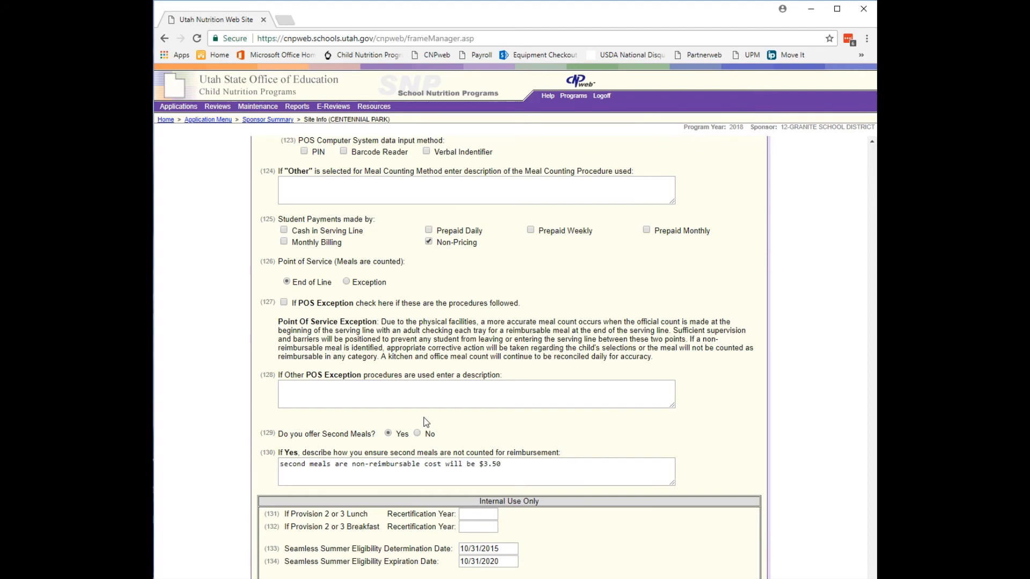
scroll(427, 422, down, 1)
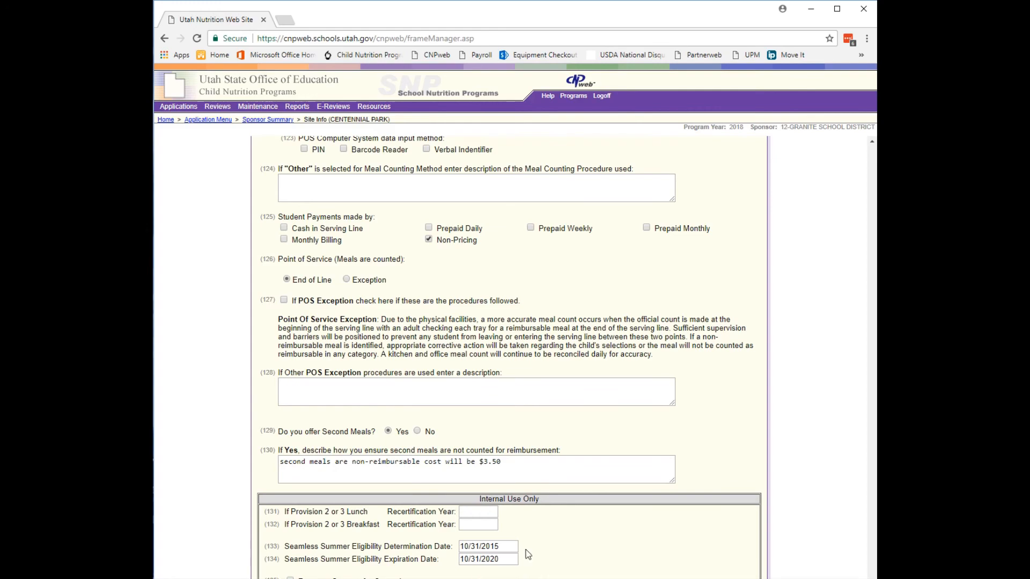
scroll(572, 545, up, 5)
scroll(572, 546, up, 15)
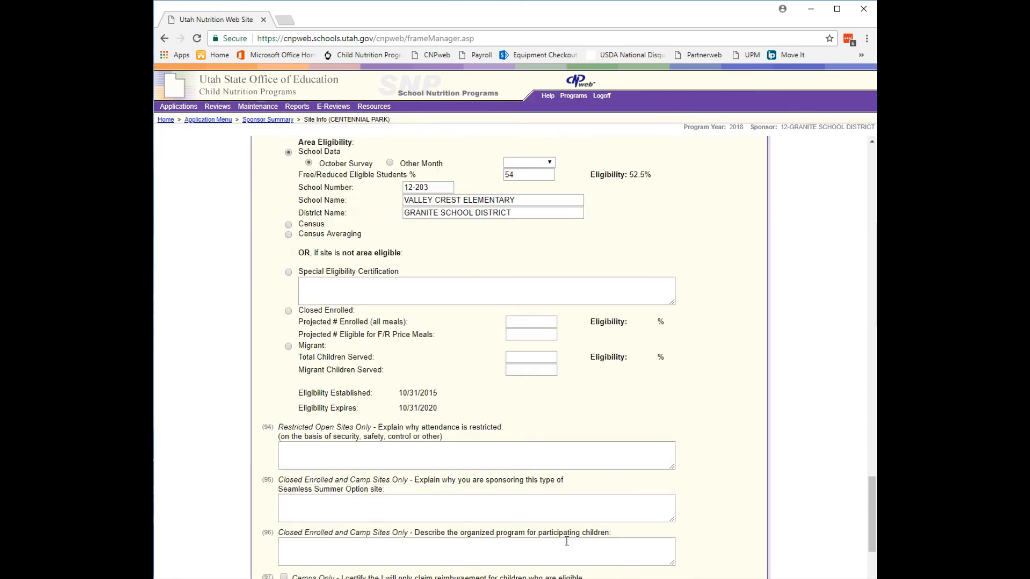
scroll(584, 486, down, 12)
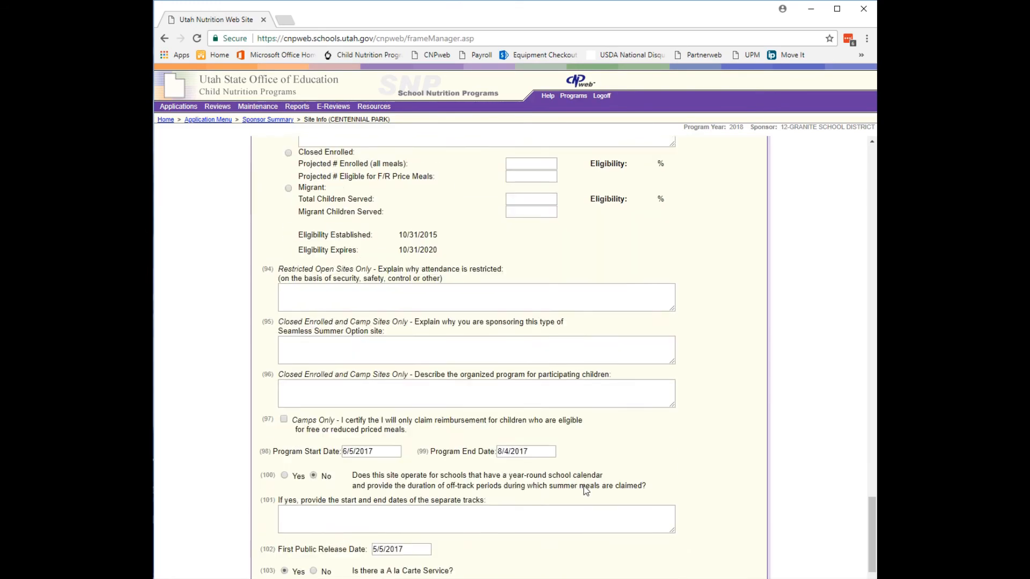
scroll(587, 507, down, 15)
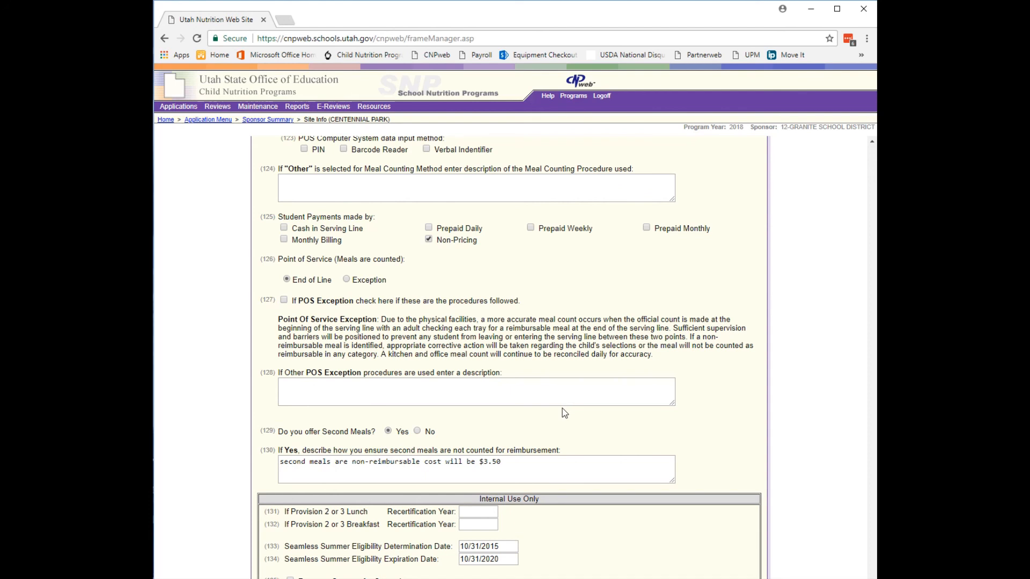
Change the current sponsor to George Washington Academy and show its sponsor and site application forms.
click(178, 108)
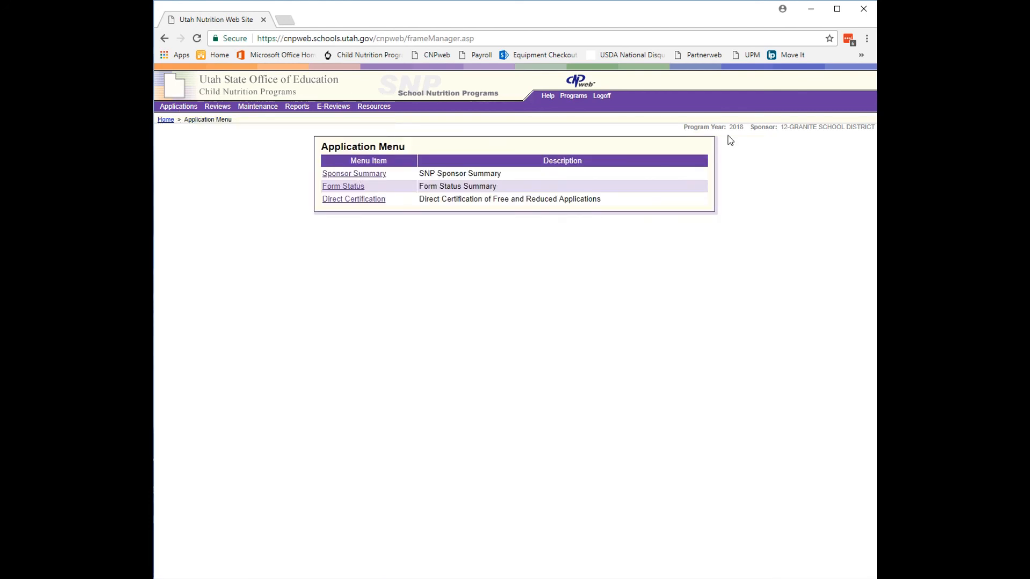
click(763, 129)
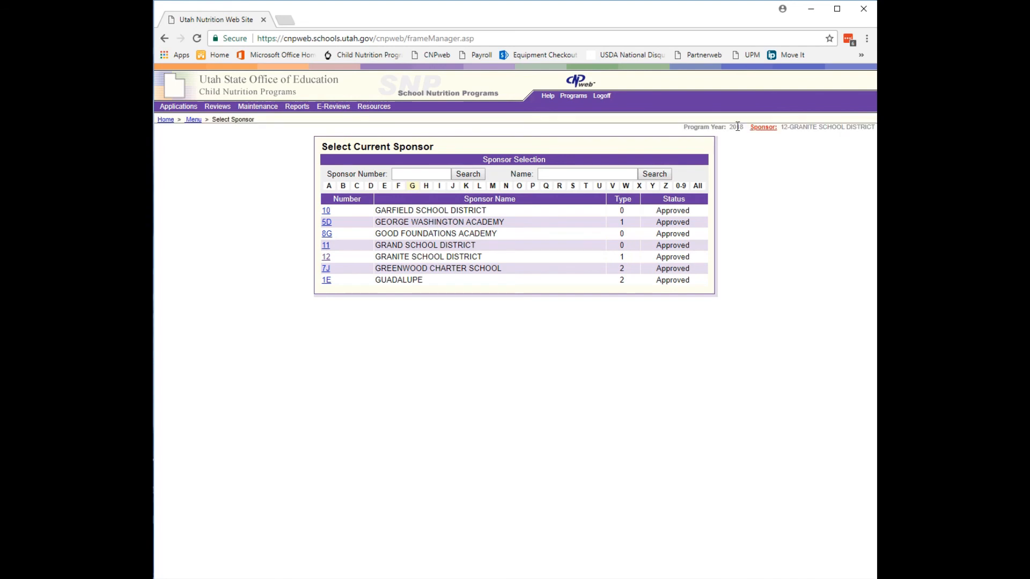
click(329, 223)
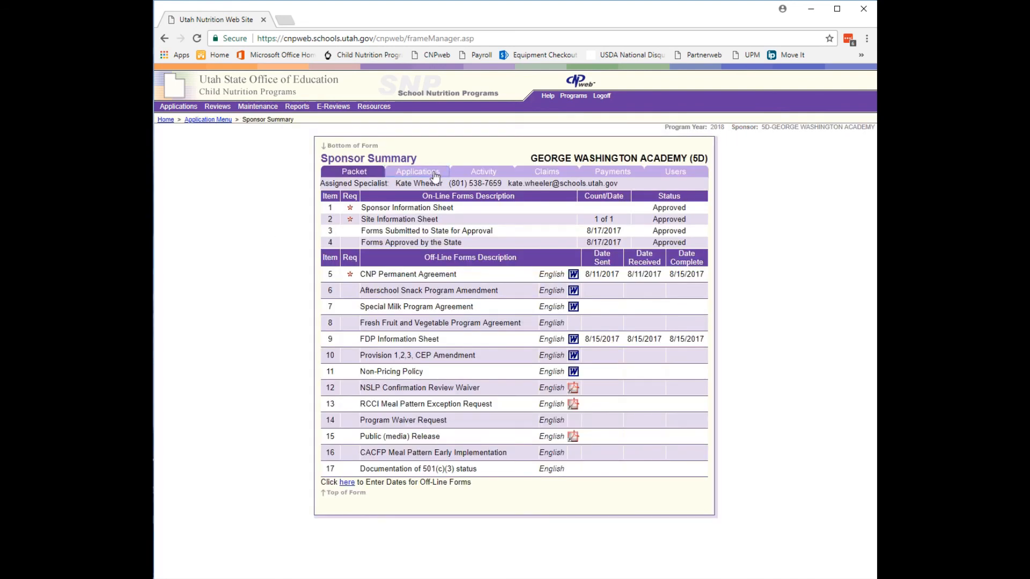
click(434, 173)
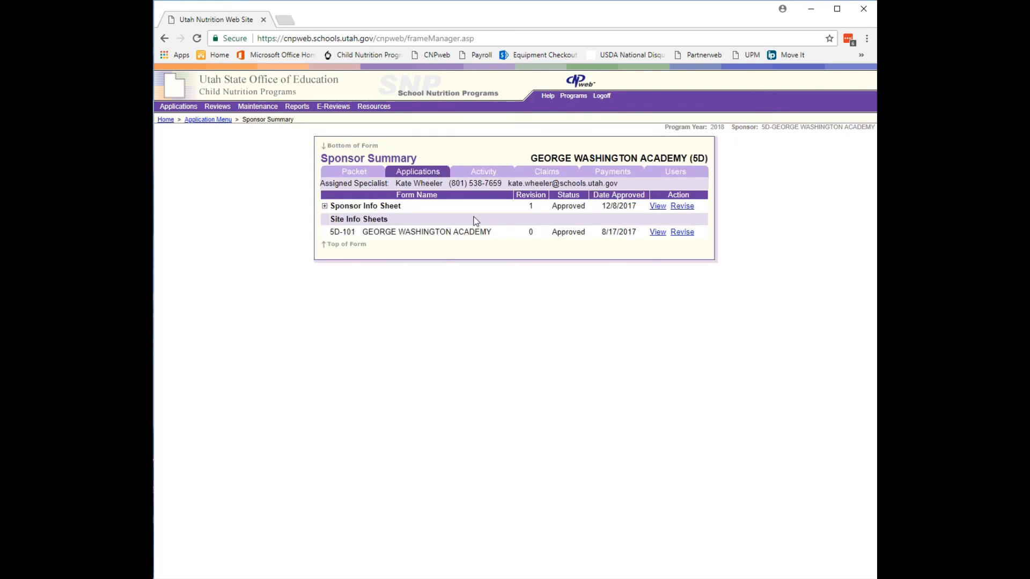